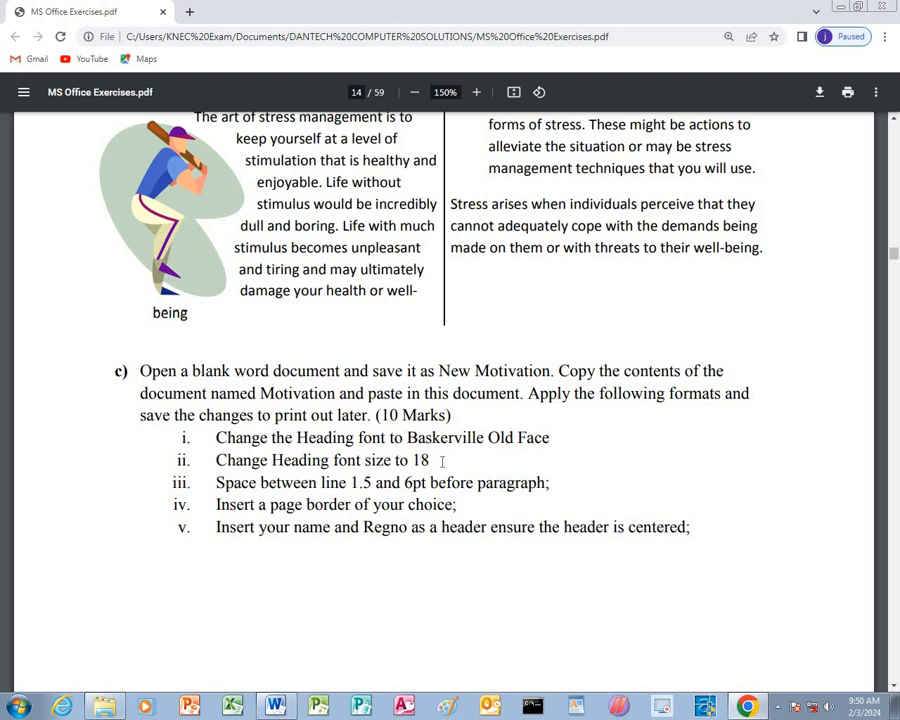
Step: Switch to the New Motivation document in Word and set the STRESS MANAGEMENT heading to Baskerville Old Face, size 18
{"action": "left_click", "coordinate": [276, 706]}
{"action": "left_click_drag", "start_coordinate": [384, 167], "coordinate": [532, 170]}
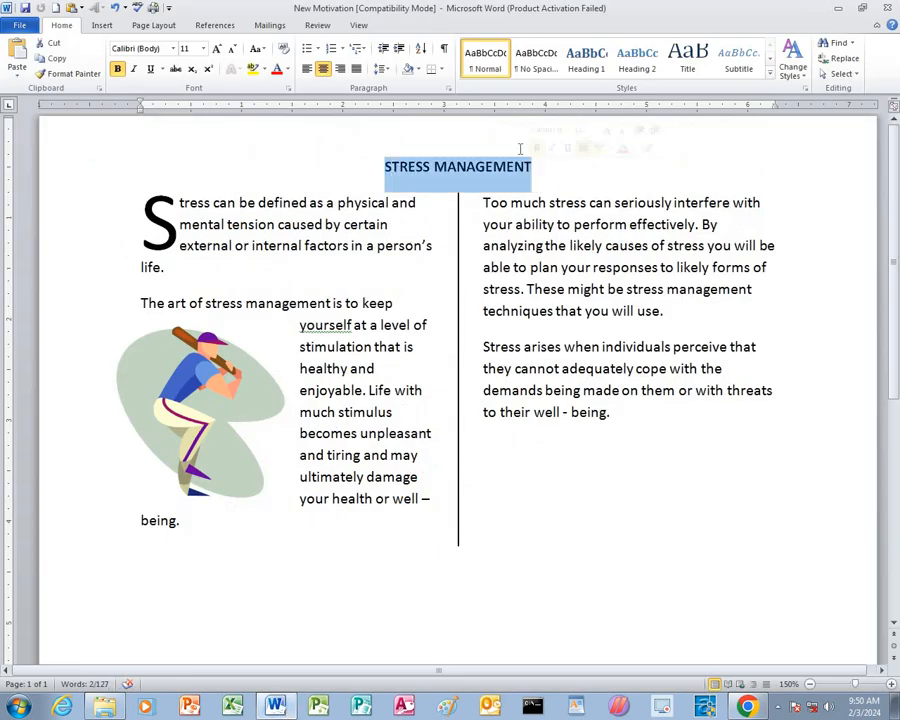
{"action": "left_click", "coordinate": [174, 49]}
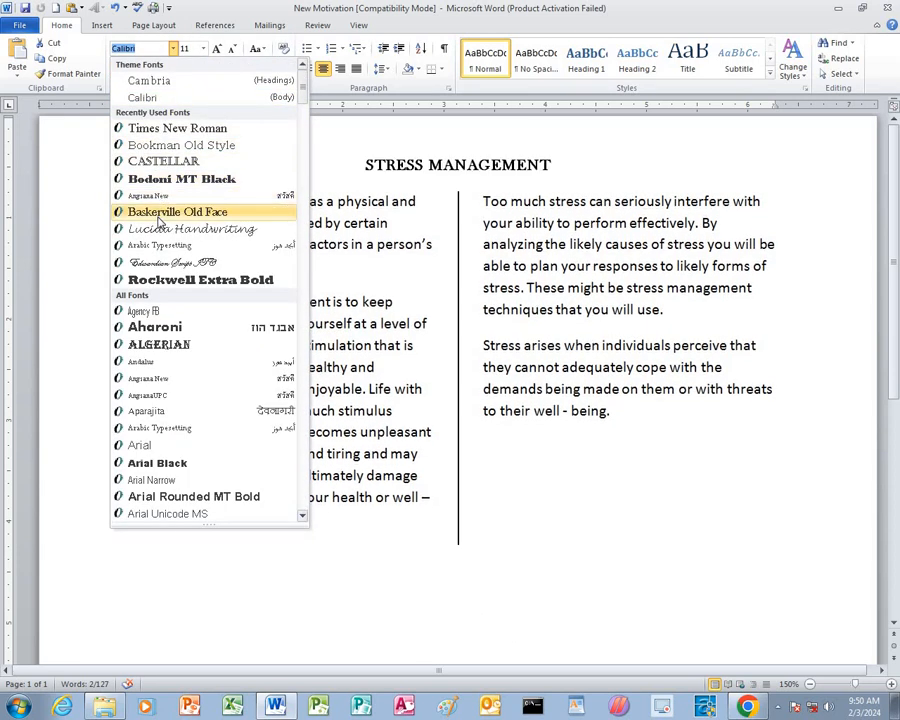
{"action": "left_click", "coordinate": [160, 213]}
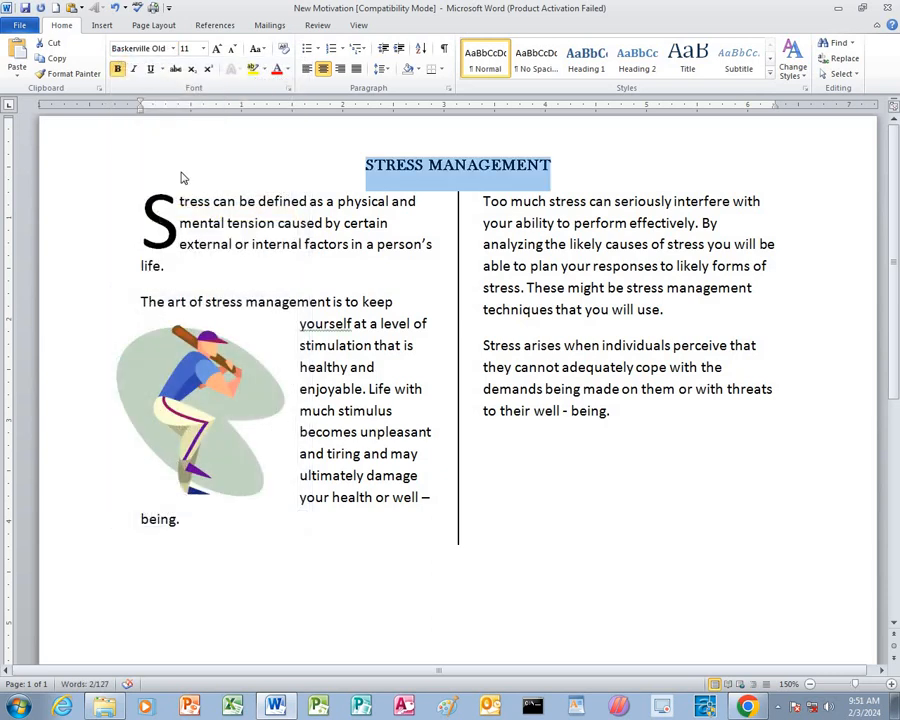
{"action": "left_click", "coordinate": [203, 48]}
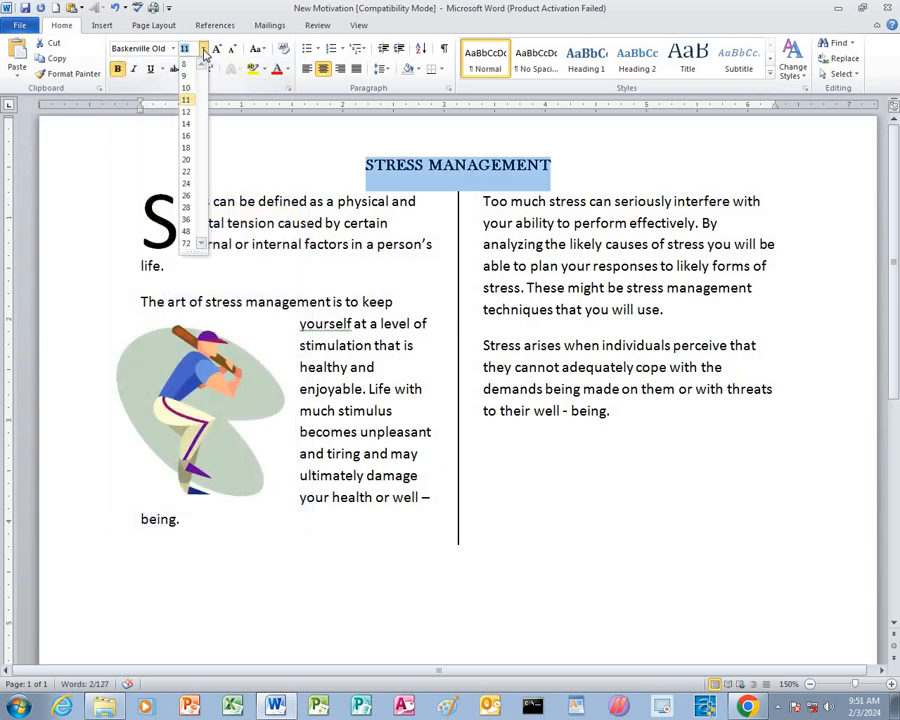
{"action": "left_click", "coordinate": [187, 148]}
{"action": "left_click", "coordinate": [548, 484]}
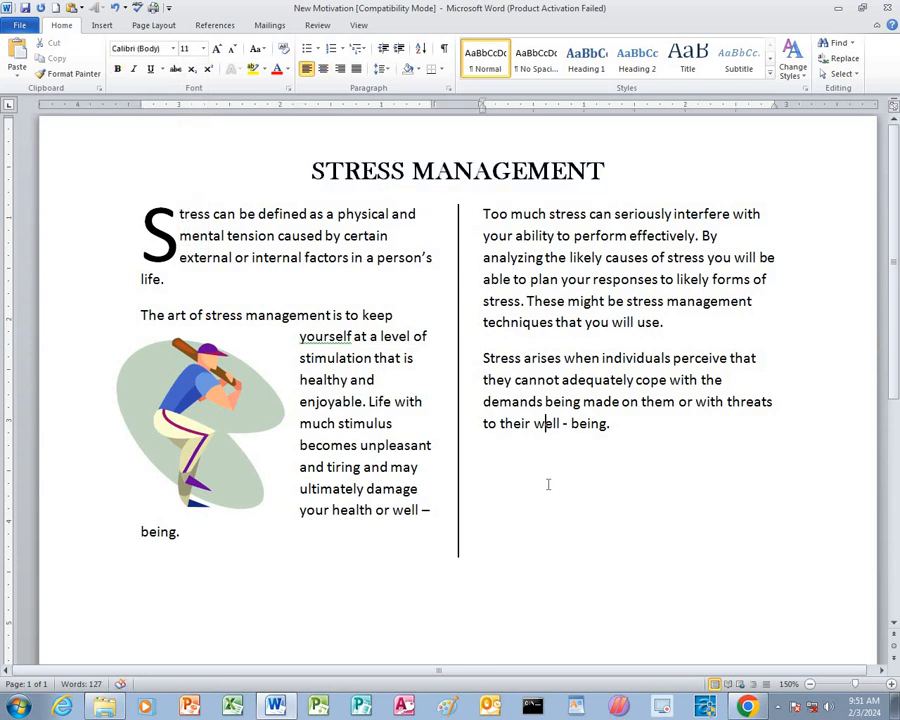
Step: Check the next exercise instruction, then set the whole document to 1.5 line spacing with 6 pt before each paragraph
{"action": "left_click", "coordinate": [746, 708]}
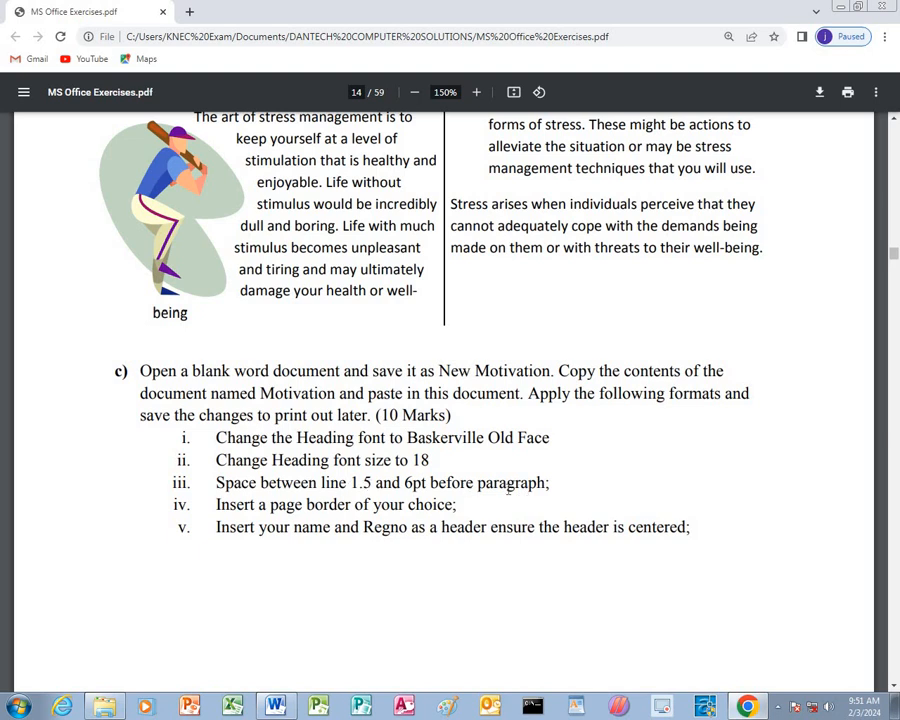
{"action": "left_click", "coordinate": [276, 706]}
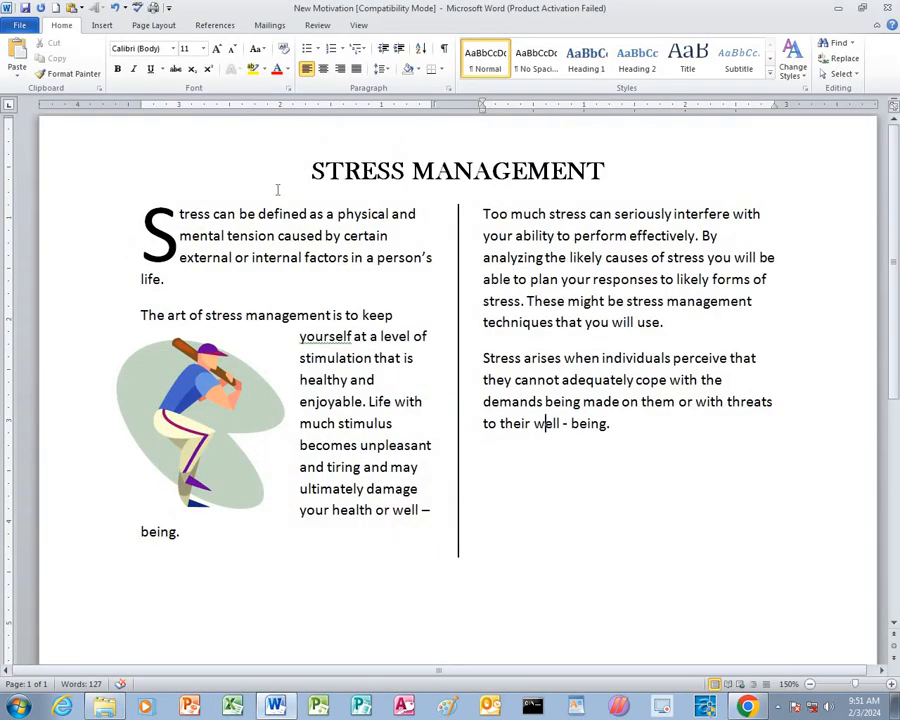
{"action": "key", "text": "ctrl+a"}
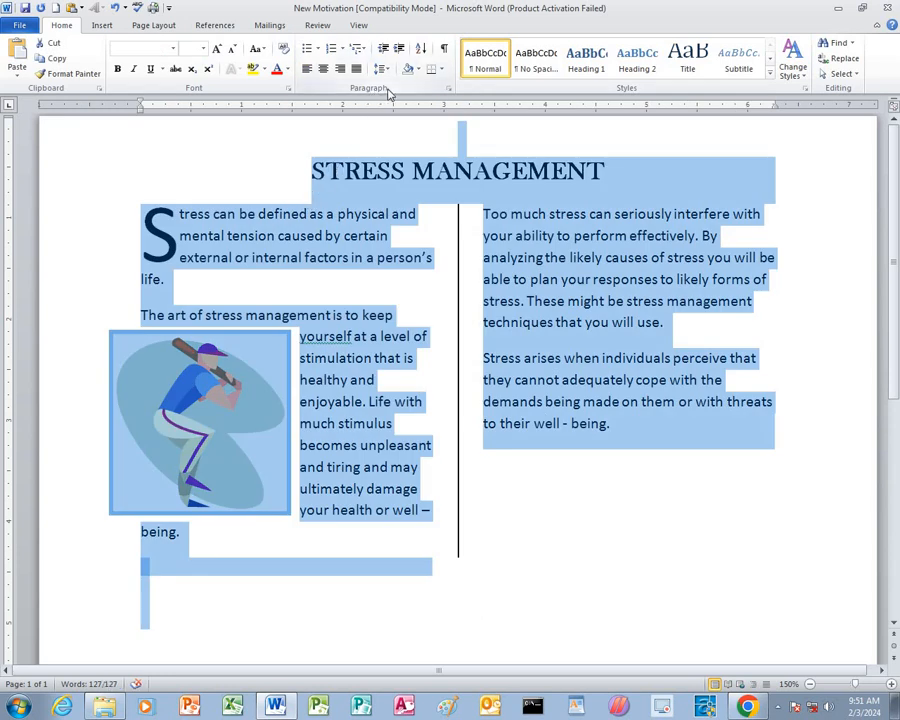
{"action": "left_click", "coordinate": [448, 88]}
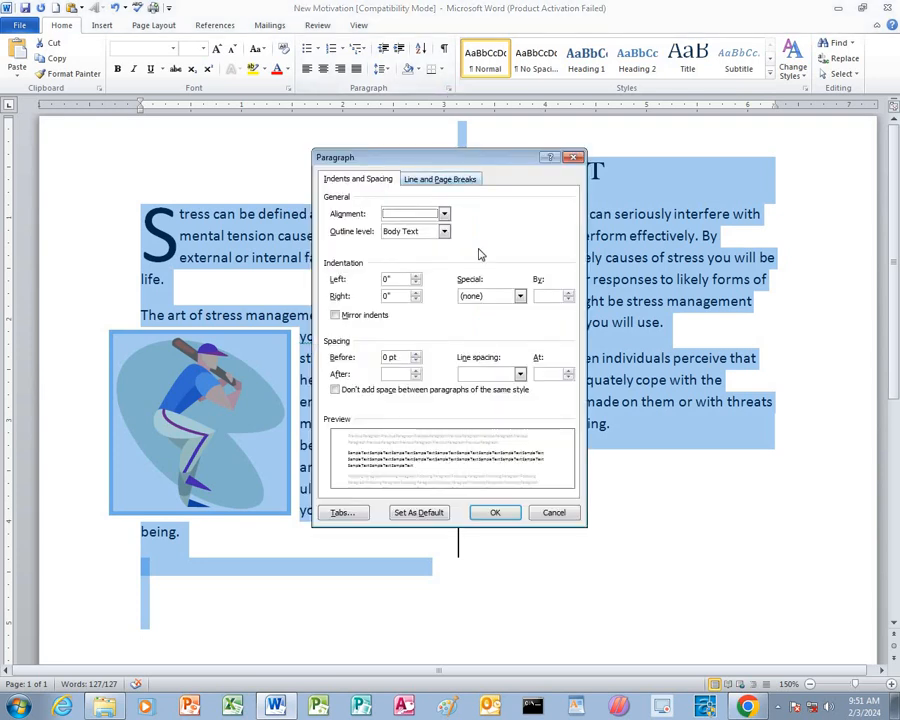
{"action": "left_click", "coordinate": [520, 374]}
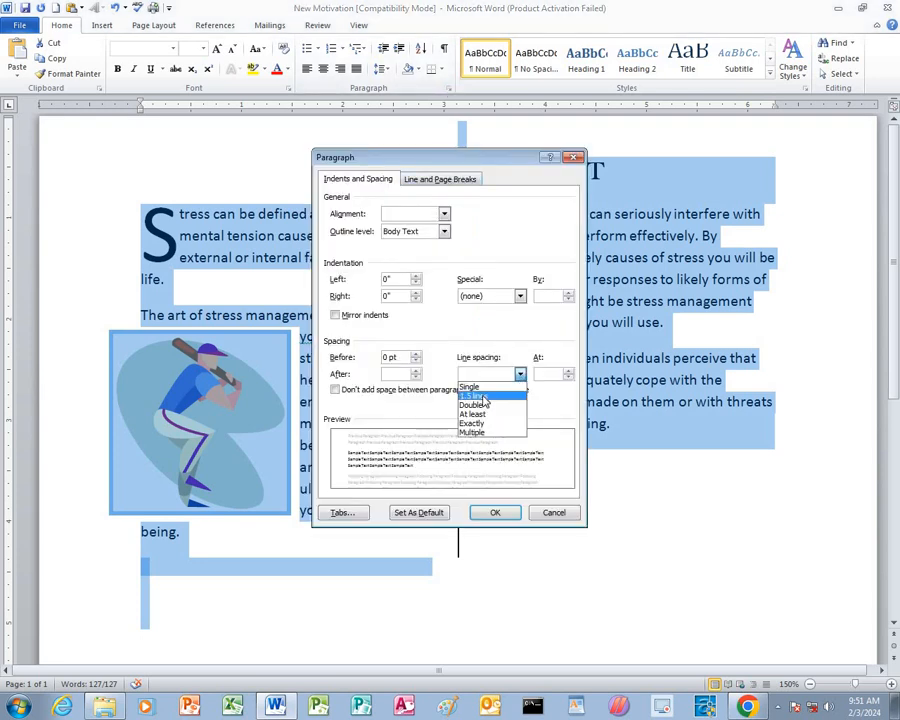
{"action": "left_click", "coordinate": [484, 396]}
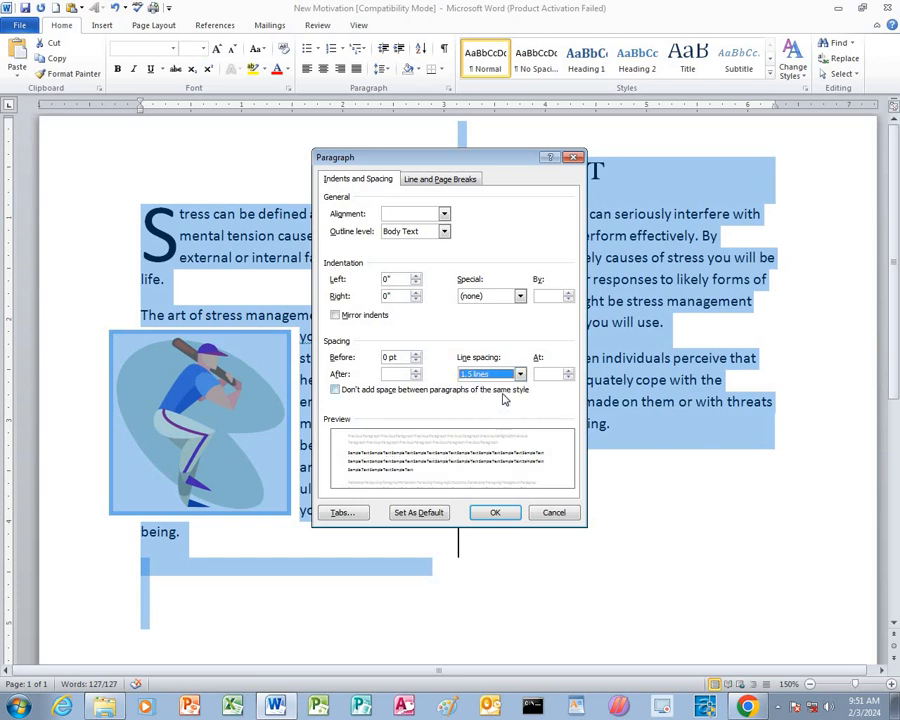
{"action": "left_click", "coordinate": [416, 354]}
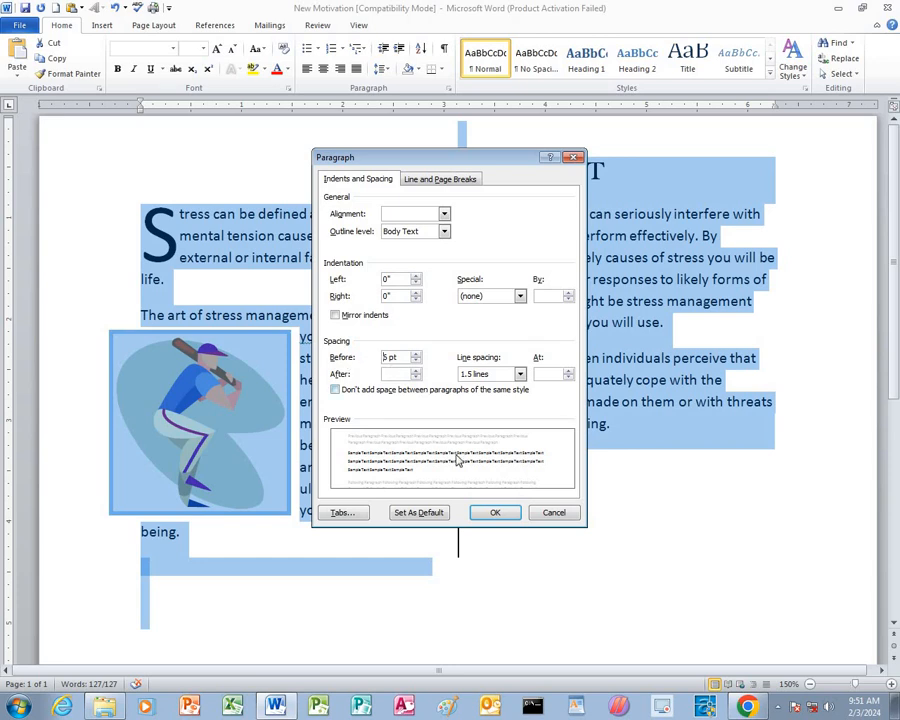
{"action": "left_click", "coordinate": [494, 512]}
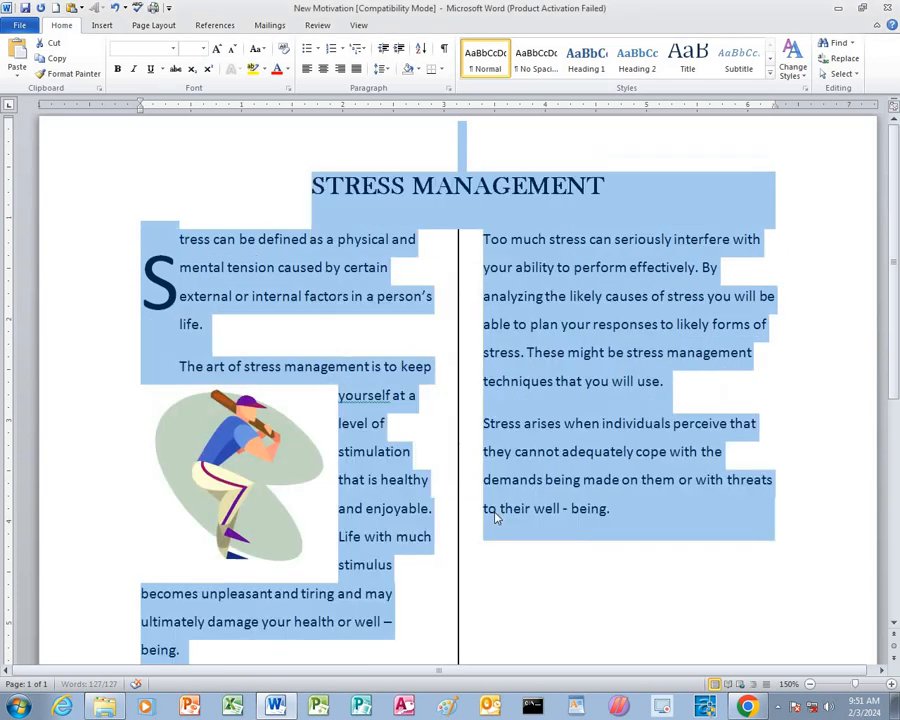
{"action": "left_click", "coordinate": [541, 424]}
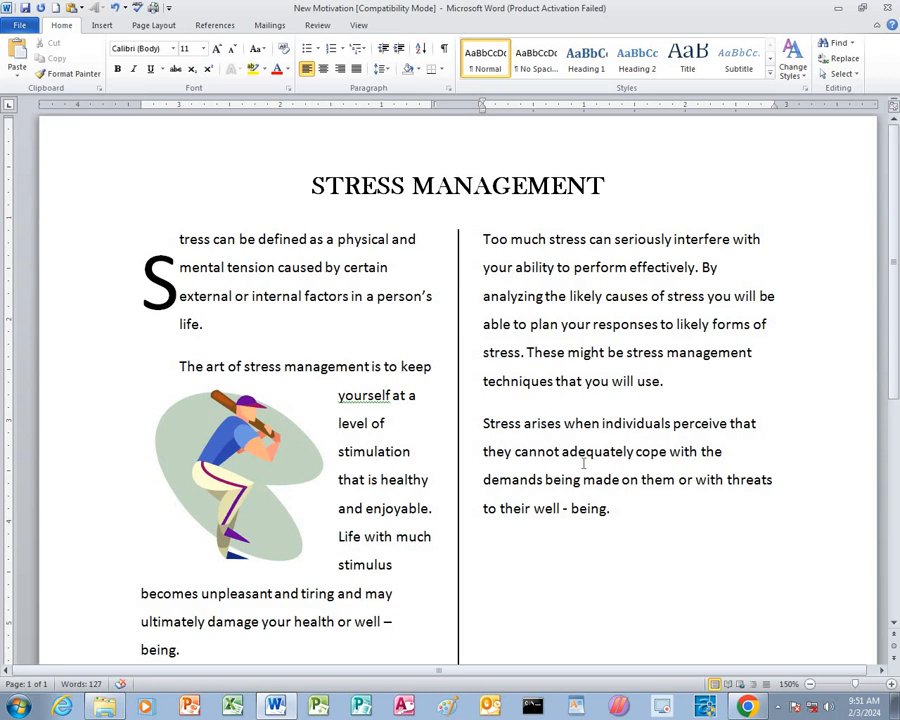
Step: Check the next exercise instruction, then add a page border in the diagonally striped line style to the whole document
{"action": "left_click", "coordinate": [747, 706]}
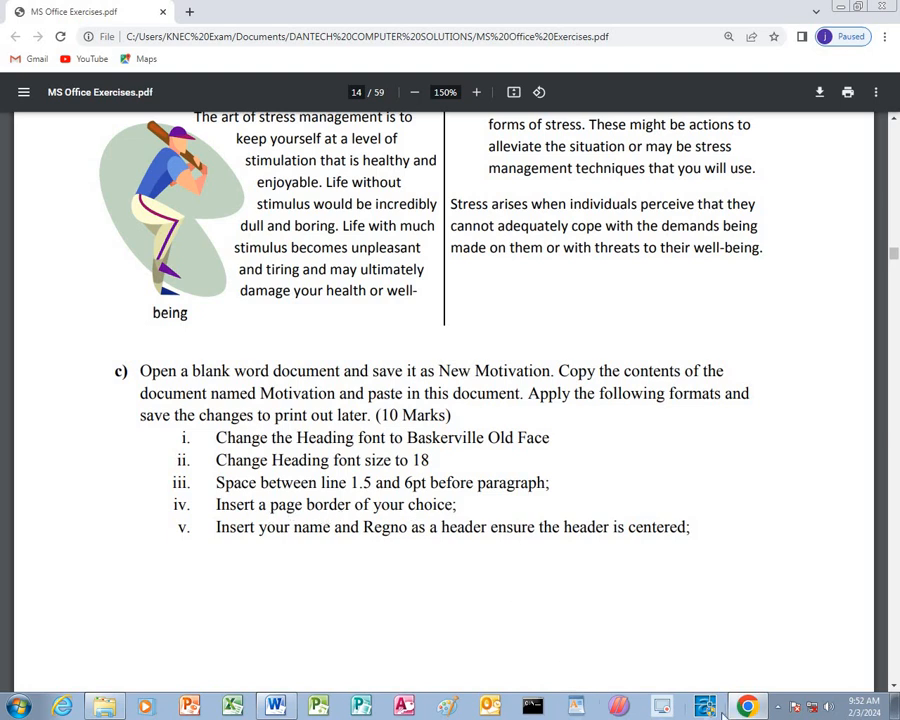
{"action": "left_click", "coordinate": [275, 706]}
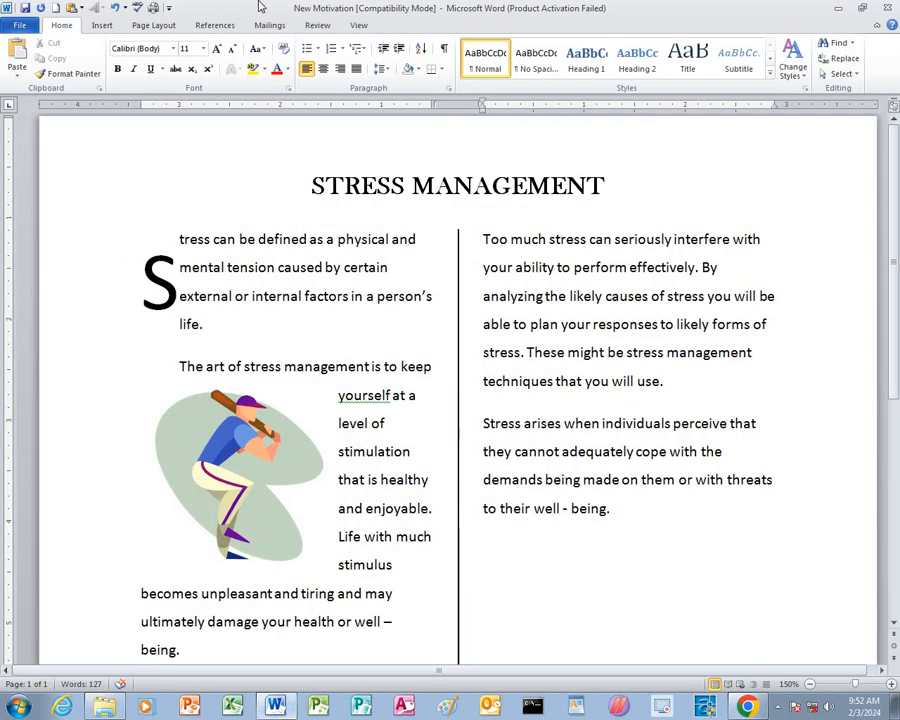
{"action": "left_click", "coordinate": [163, 29]}
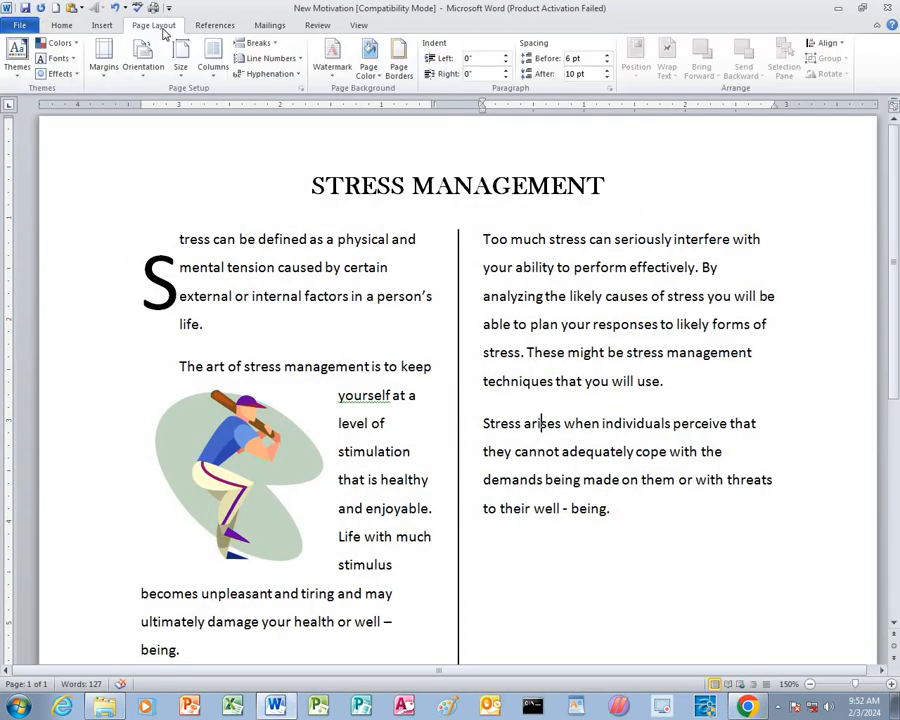
{"action": "left_click", "coordinate": [398, 68]}
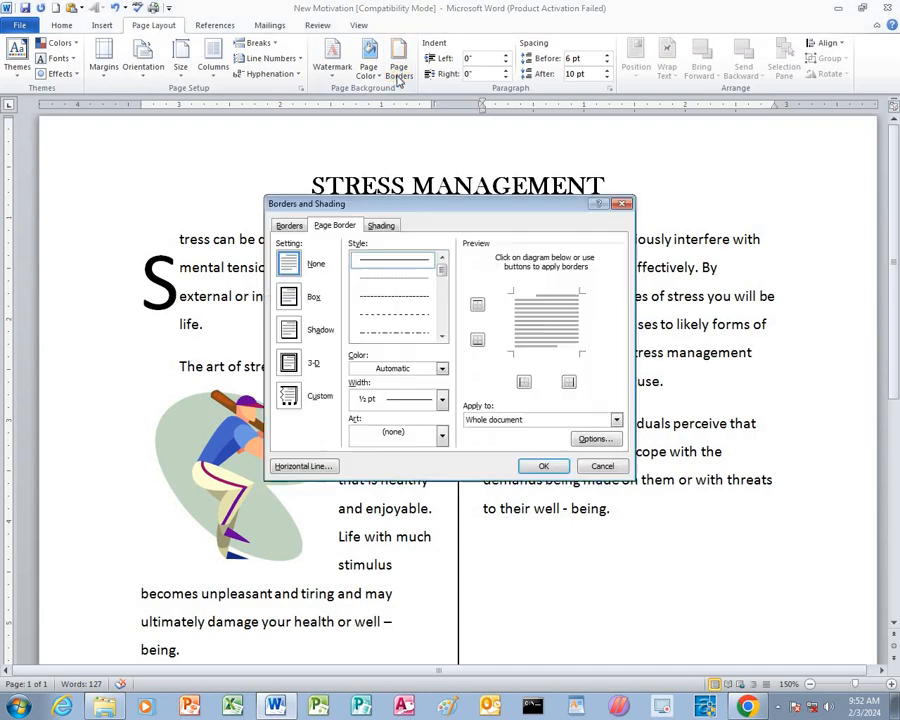
{"action": "left_click", "coordinate": [442, 337]}
{"action": "left_click", "coordinate": [442, 337]}
{"action": "left_click", "coordinate": [442, 337]}
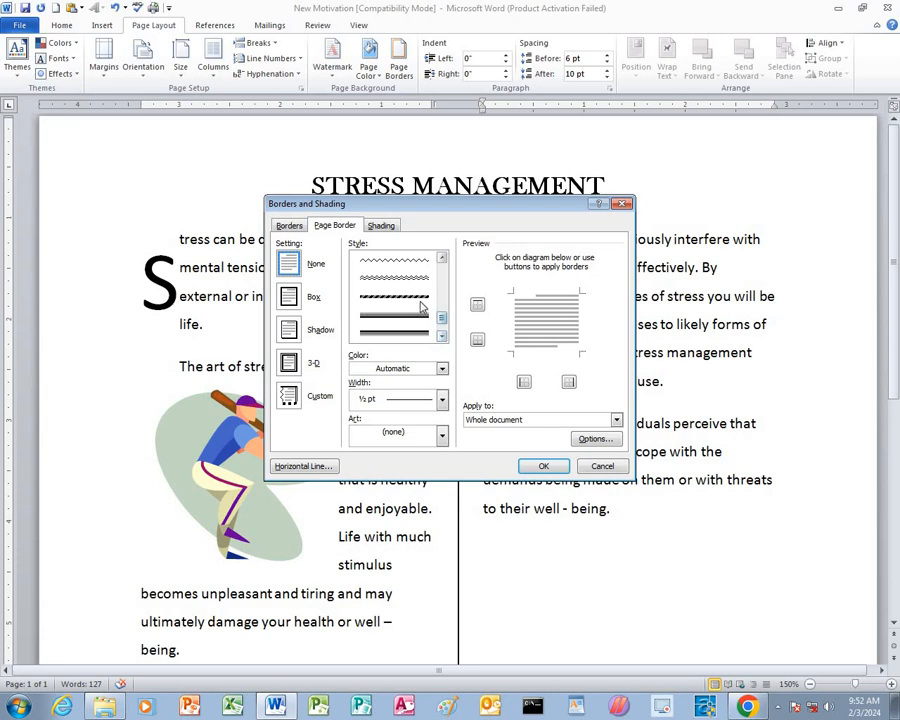
{"action": "left_click", "coordinate": [412, 304]}
{"action": "left_click", "coordinate": [543, 466]}
{"action": "scroll", "coordinate": [538, 470], "scroll_direction": "up", "scroll_amount": 3}
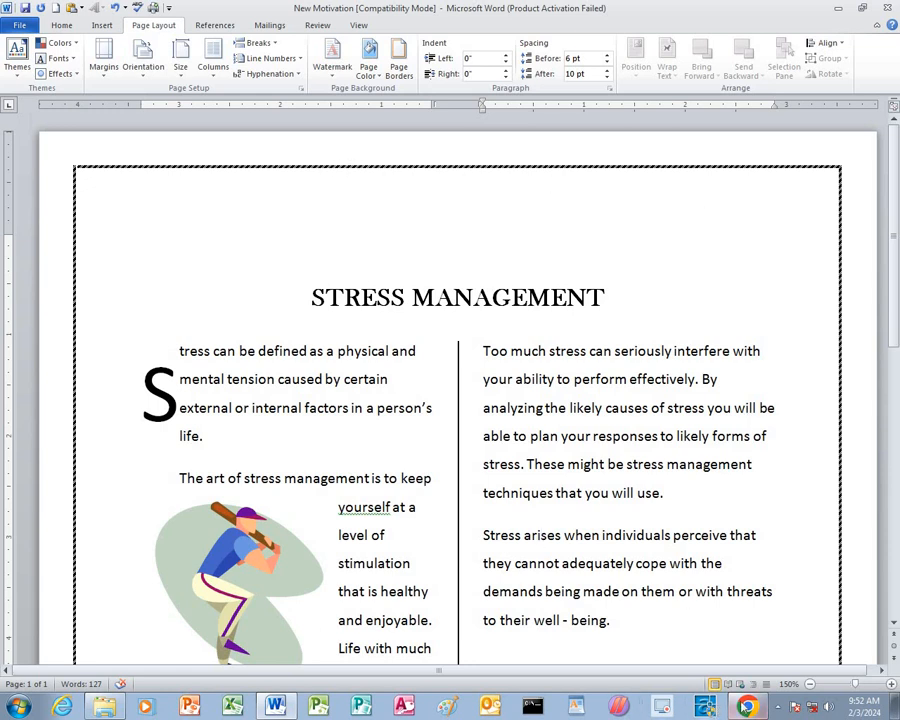
Step: Check the header instruction in the exercise PDF, then insert a Blank header and remove its placeholder text
{"action": "key", "text": "alt+Tab"}
{"action": "scroll", "coordinate": [378, 570], "scroll_direction": "down", "scroll_amount": 1}
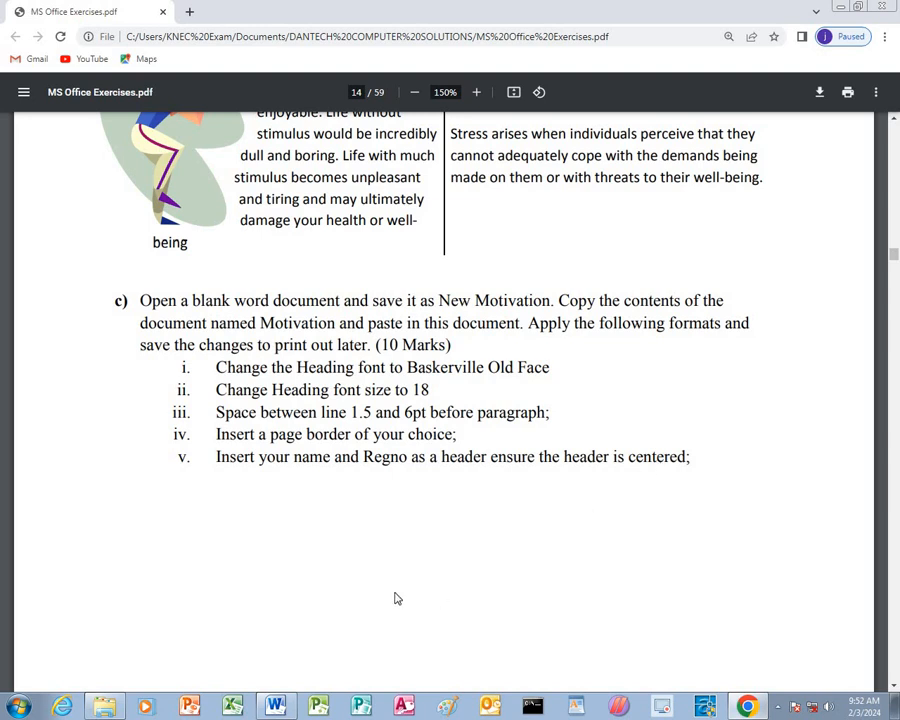
{"action": "key", "text": "alt+Tab"}
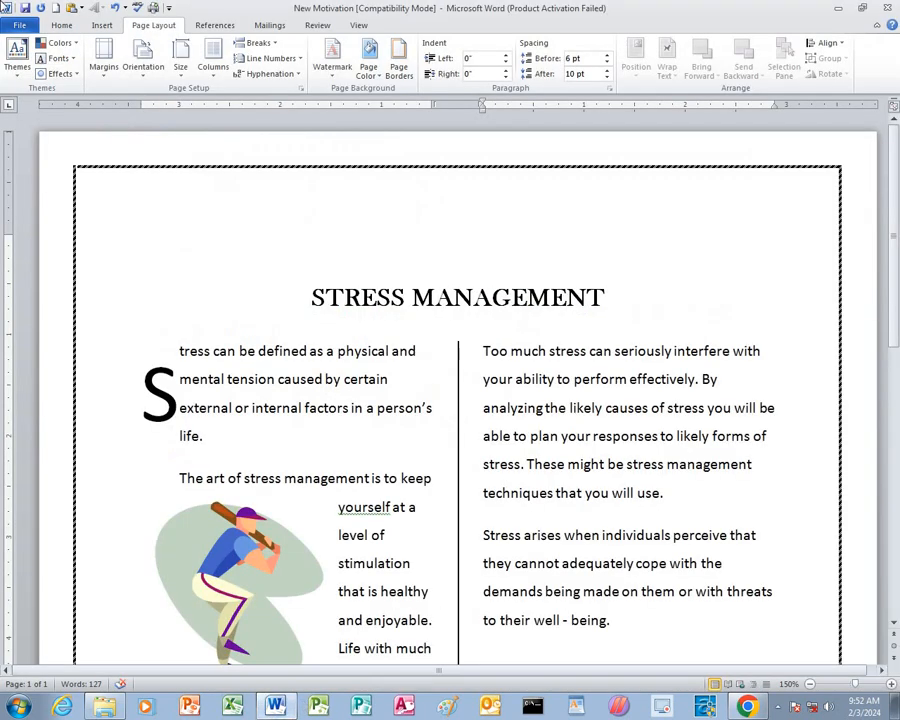
{"action": "left_click", "coordinate": [106, 27]}
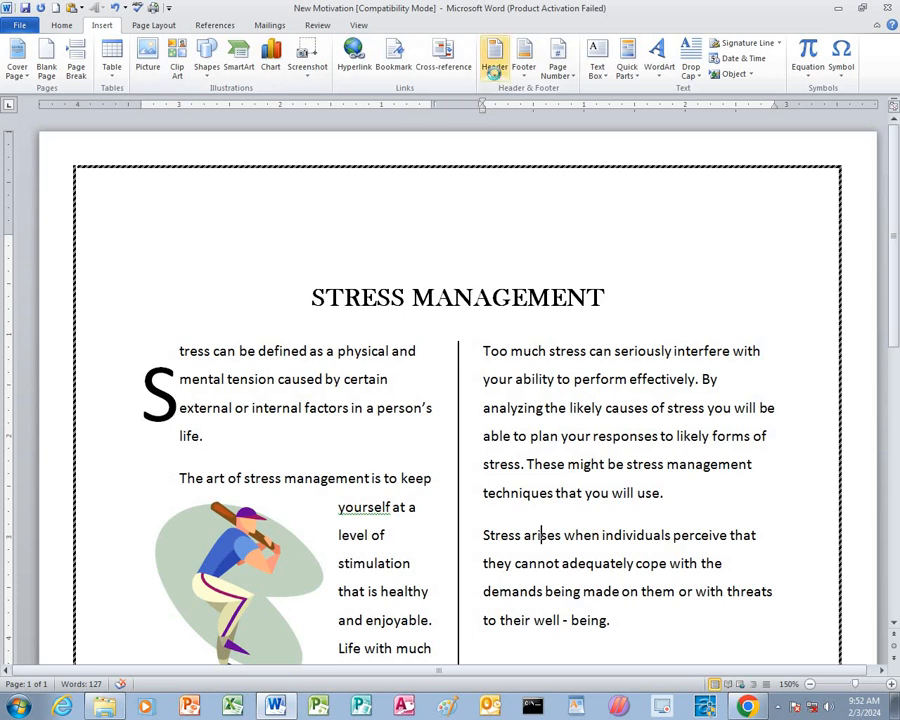
{"action": "left_click", "coordinate": [493, 70]}
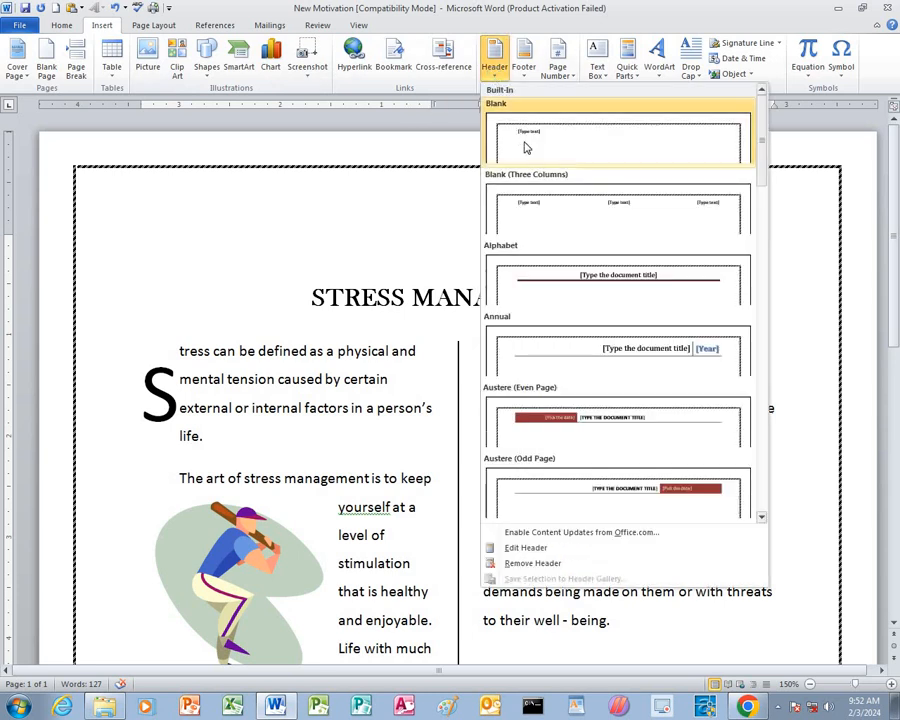
{"action": "left_click", "coordinate": [527, 148]}
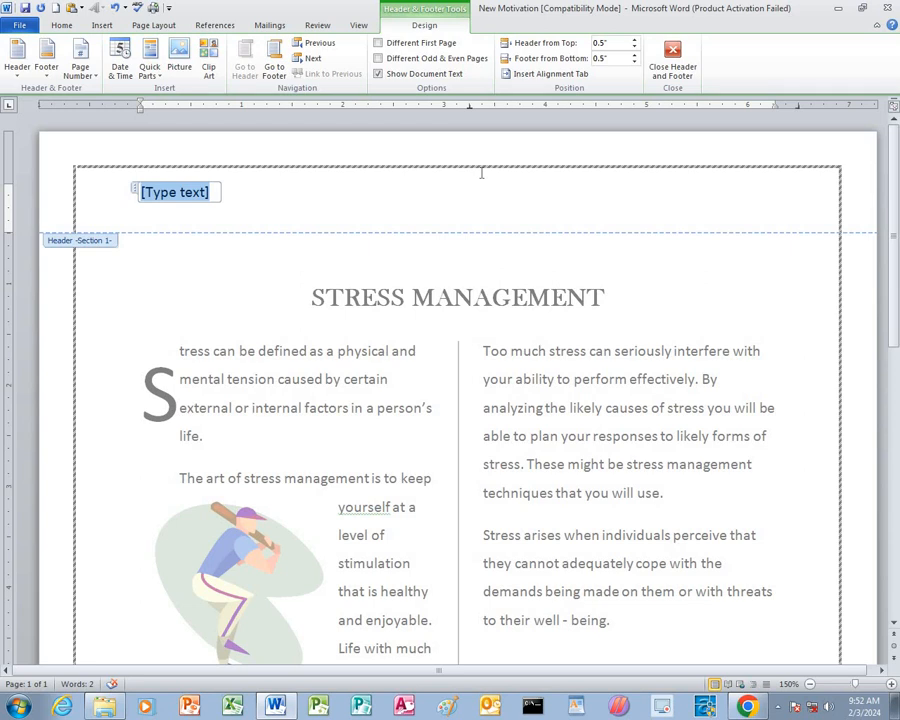
{"action": "key", "text": "Delete"}
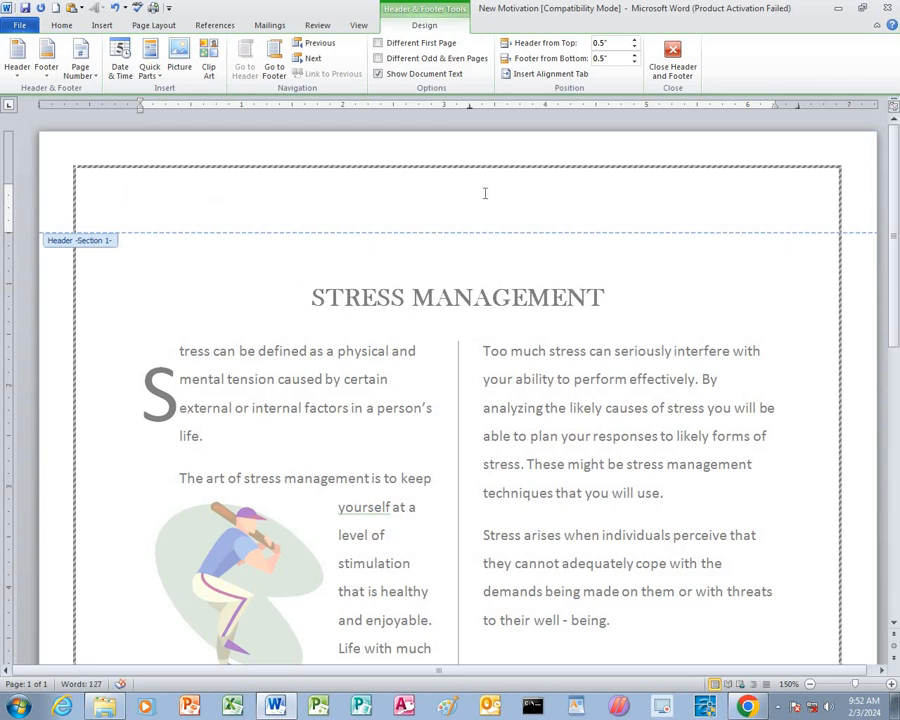
Step: Enter DANTECH COMPUTER SOLUTIONS as centered text in the page header
{"action": "type", "text": "daniel"}
{"action": "key", "text": "BackSpace"}
{"action": "key", "text": "BackSpace"}
{"action": "key", "text": "BackSpace"}
{"action": "key", "text": "BackSpace"}
{"action": "key", "text": "BackSpace"}
{"action": "type", "text": "DANT"}
{"action": "type", "text": "TE"}
{"action": "key", "text": "BackSpace"}
{"action": "key", "text": "BackSpace"}
{"action": "type", "text": "ECH COMPUTER SOLUTIONS"}
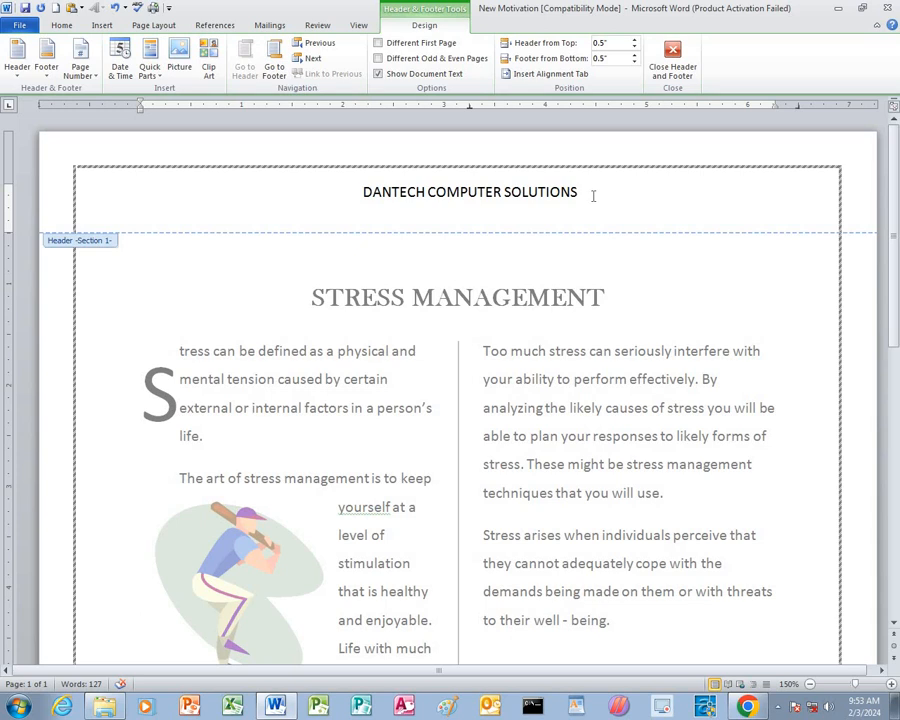
Step: Append a hyphen and the registration number to the header text, then leave header editing
{"action": "type", "text": "-"}
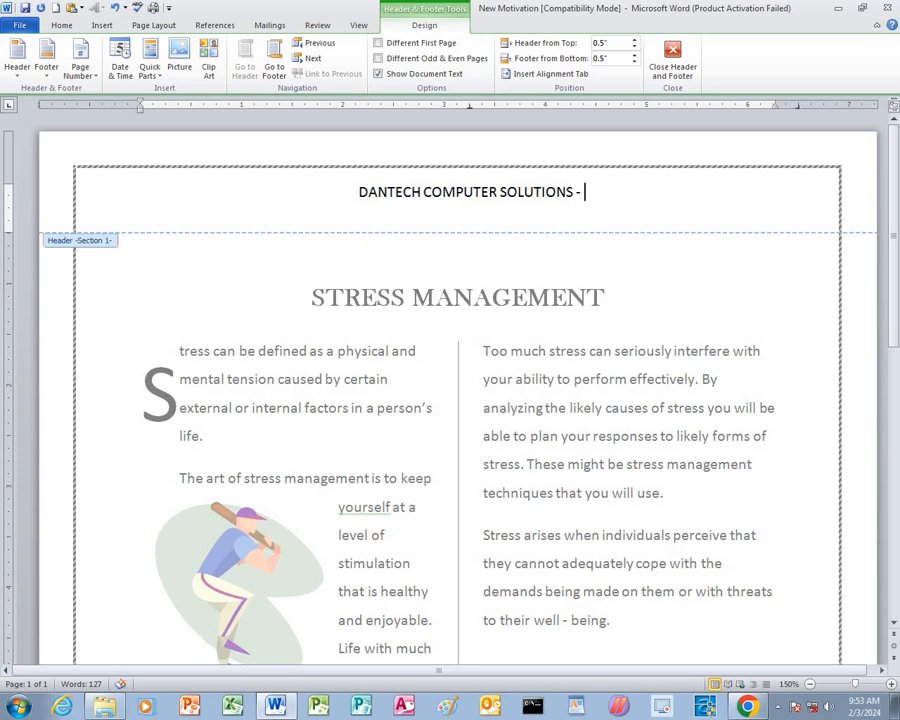
{"action": "type", "text": " 6"}
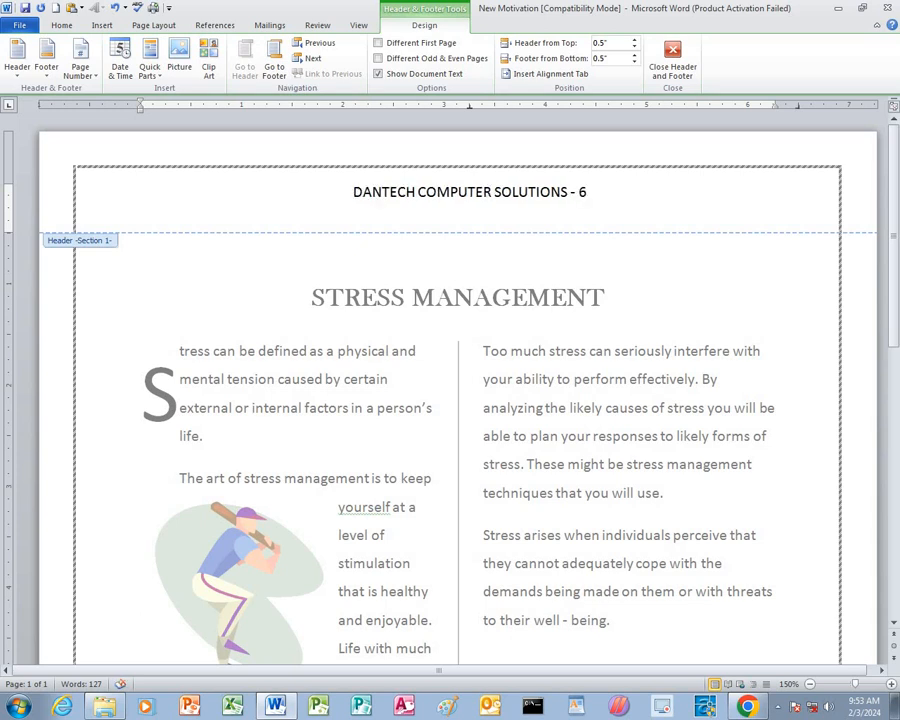
{"action": "type", "text": "37"}
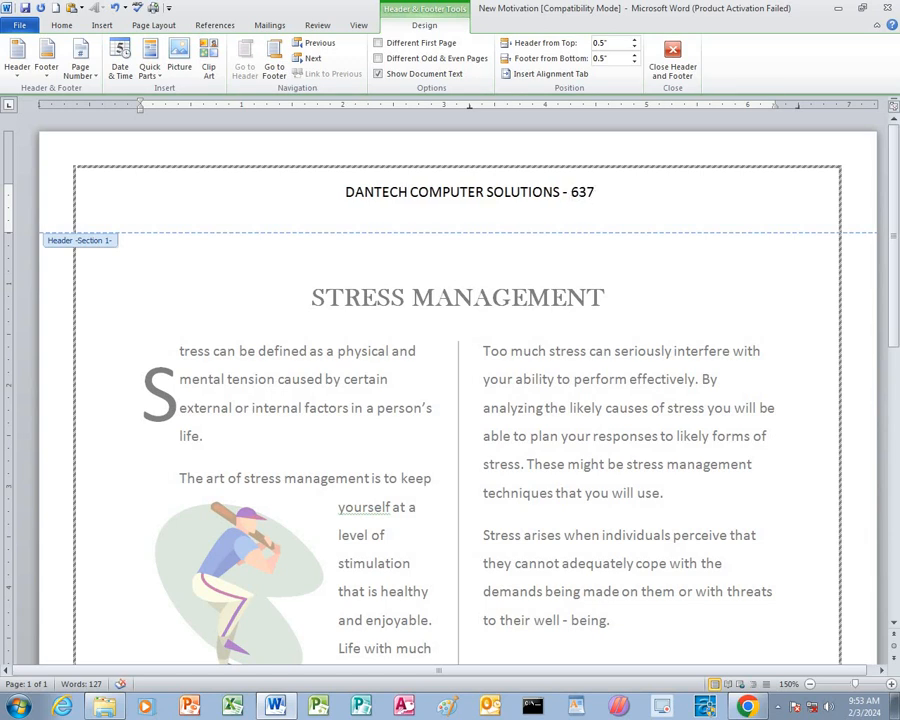
{"action": "left_click", "coordinate": [569, 191]}
{"action": "type", "text": "16"}
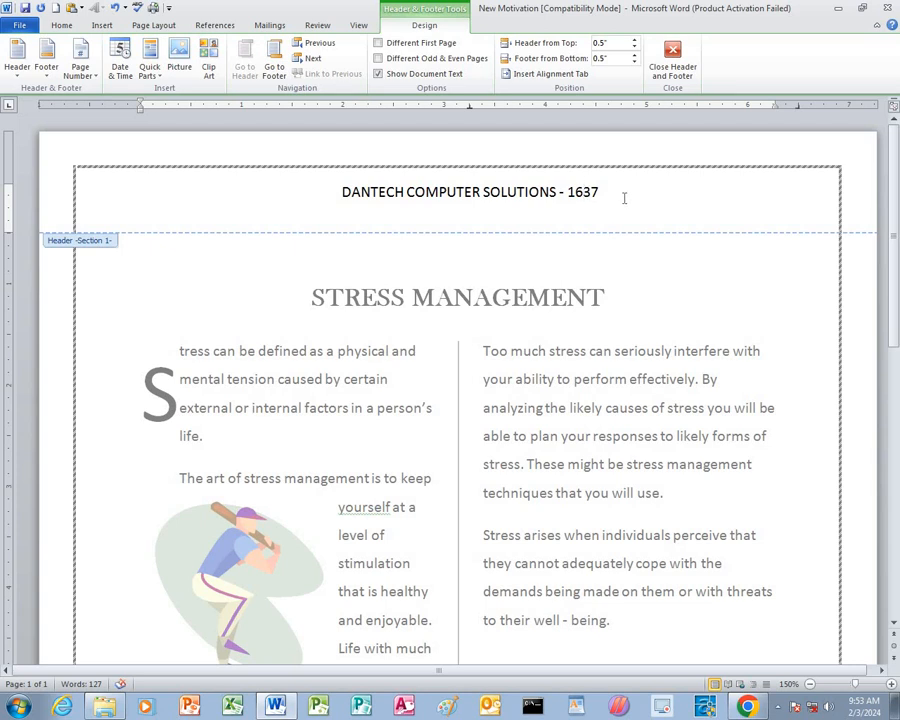
{"action": "type", "text": "1"}
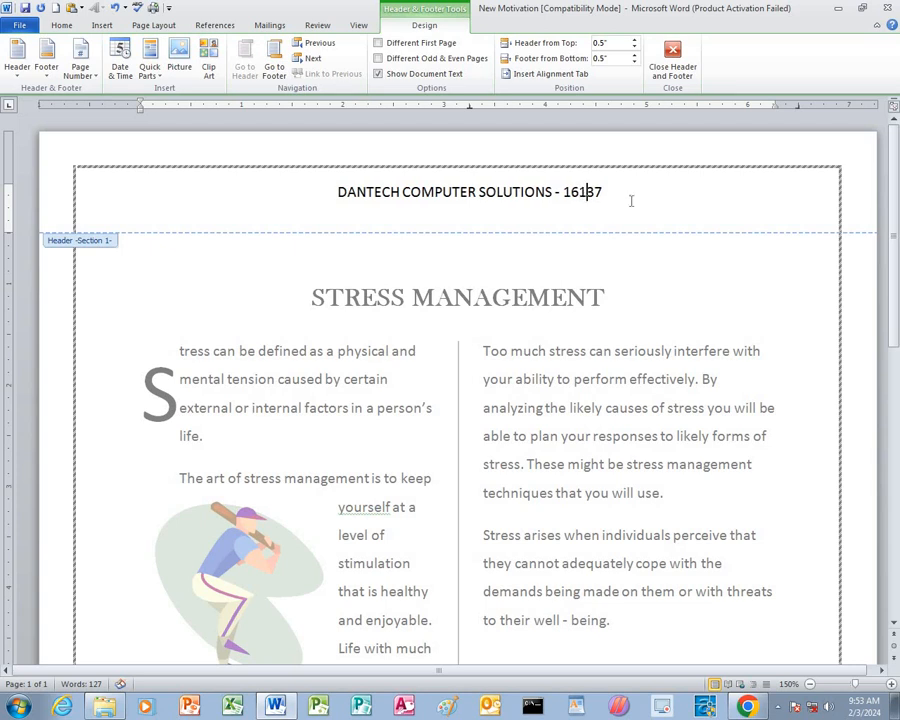
{"action": "left_click", "coordinate": [673, 68]}
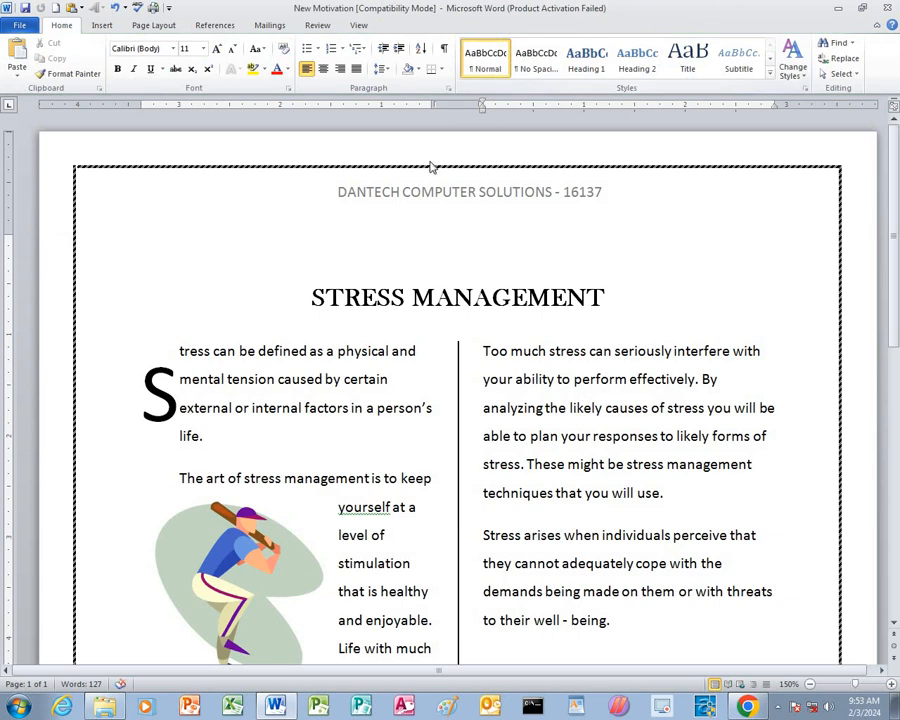
Step: Reopen the header for editing and make its entire line of text bold
{"action": "double_click", "coordinate": [408, 205]}
{"action": "left_click_drag", "start_coordinate": [337, 192], "coordinate": [626, 198]}
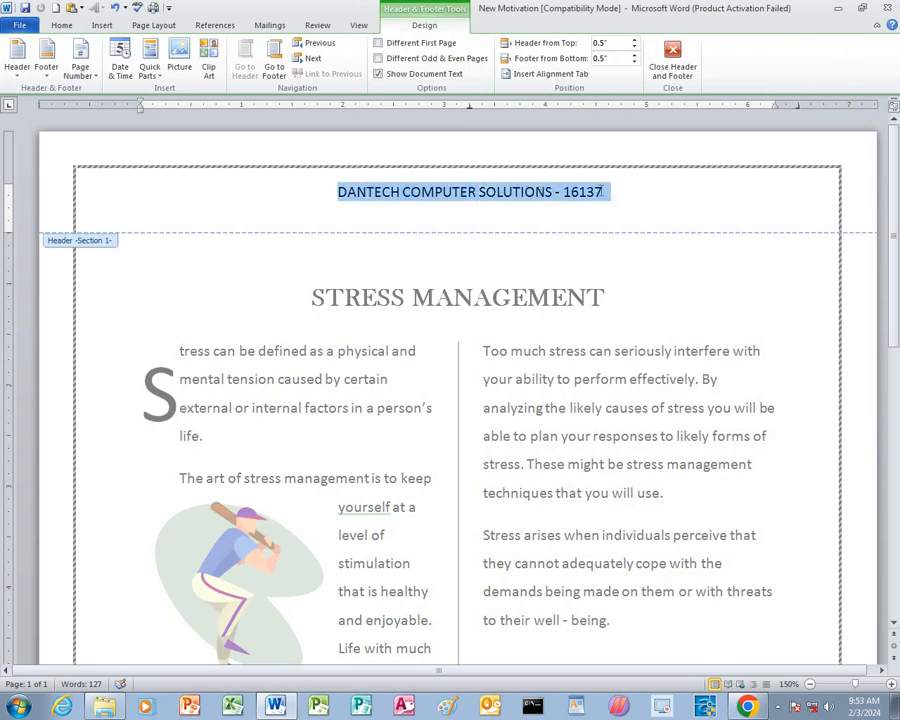
{"action": "left_click", "coordinate": [607, 170]}
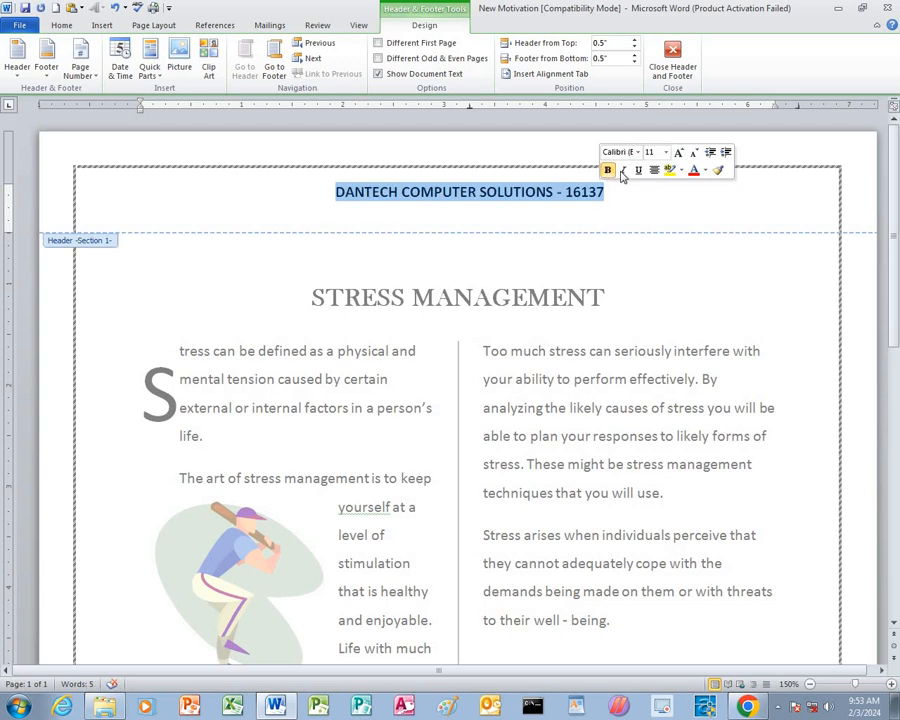
Step: Change the selected header text's font color to standard Red, then close header editing
{"action": "left_click", "coordinate": [706, 171]}
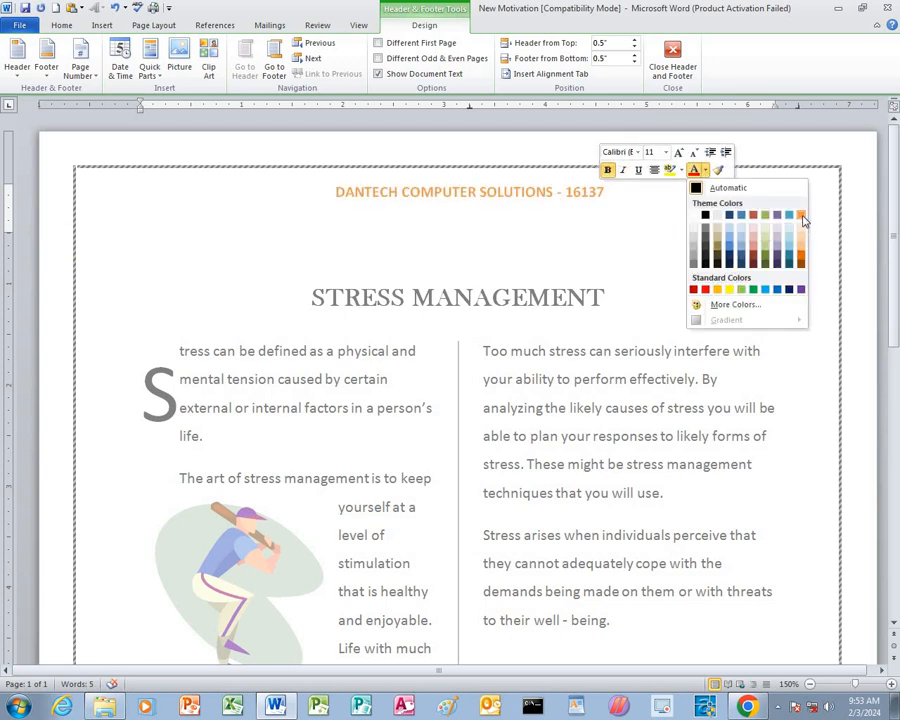
{"action": "left_click", "coordinate": [704, 290]}
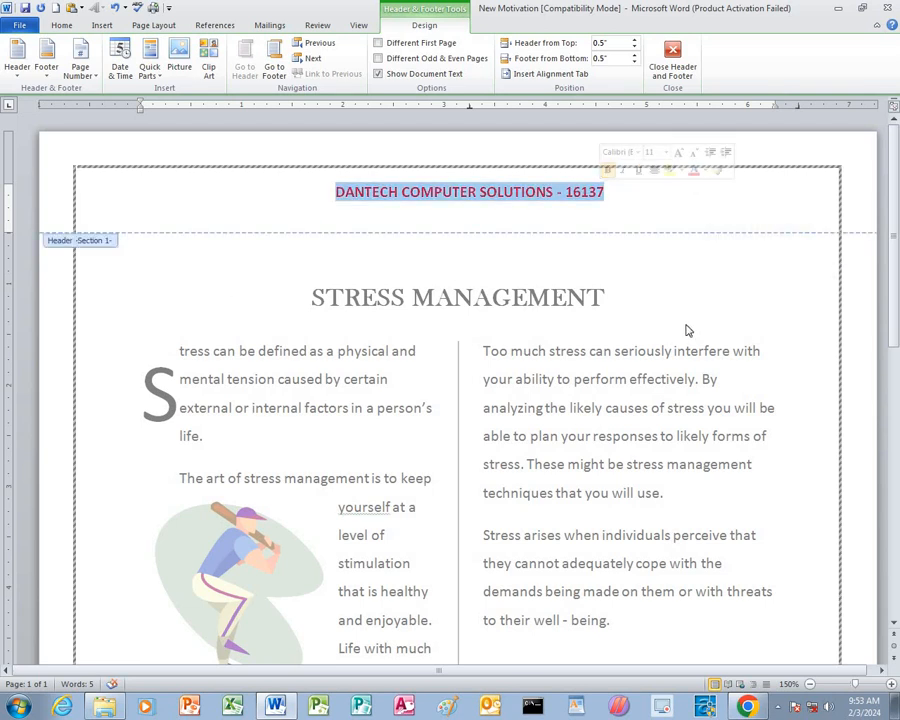
{"action": "left_click", "coordinate": [690, 63]}
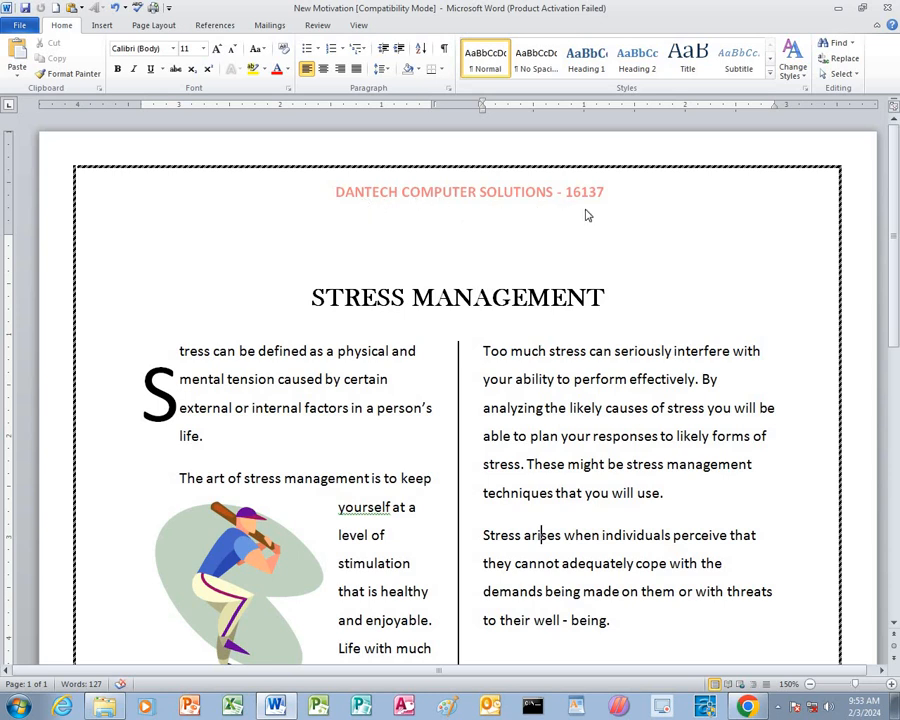
Step: Set up a custom text watermark for the page, replacing the default wording with text that begins with DANTECH
{"action": "scroll", "coordinate": [582, 338], "scroll_direction": "down", "scroll_amount": 1}
{"action": "scroll", "coordinate": [582, 336], "scroll_direction": "up", "scroll_amount": 3}
{"action": "left_click", "coordinate": [168, 28]}
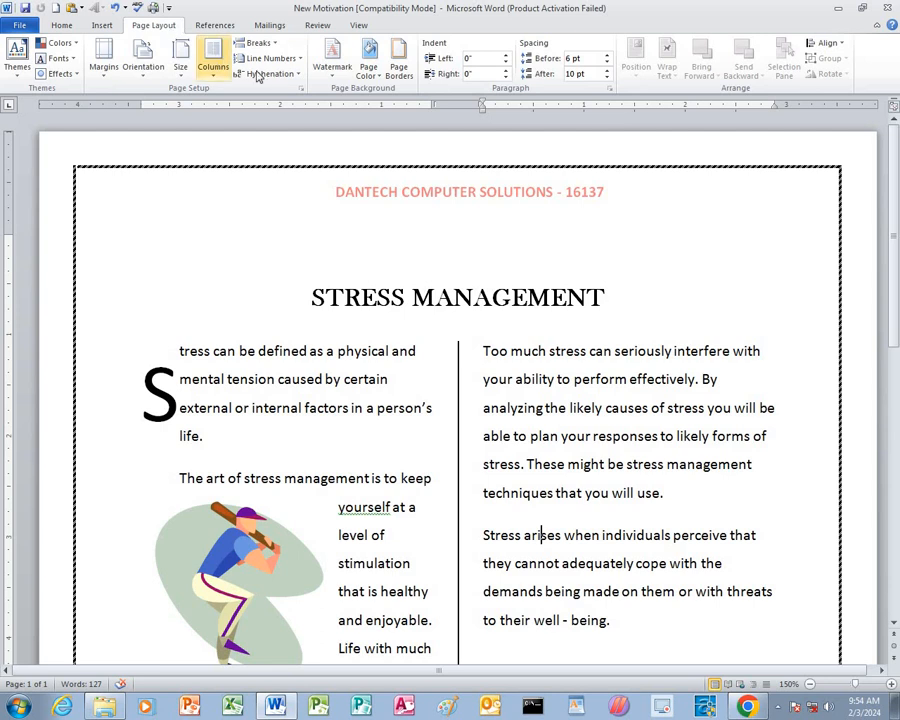
{"action": "left_click", "coordinate": [331, 78]}
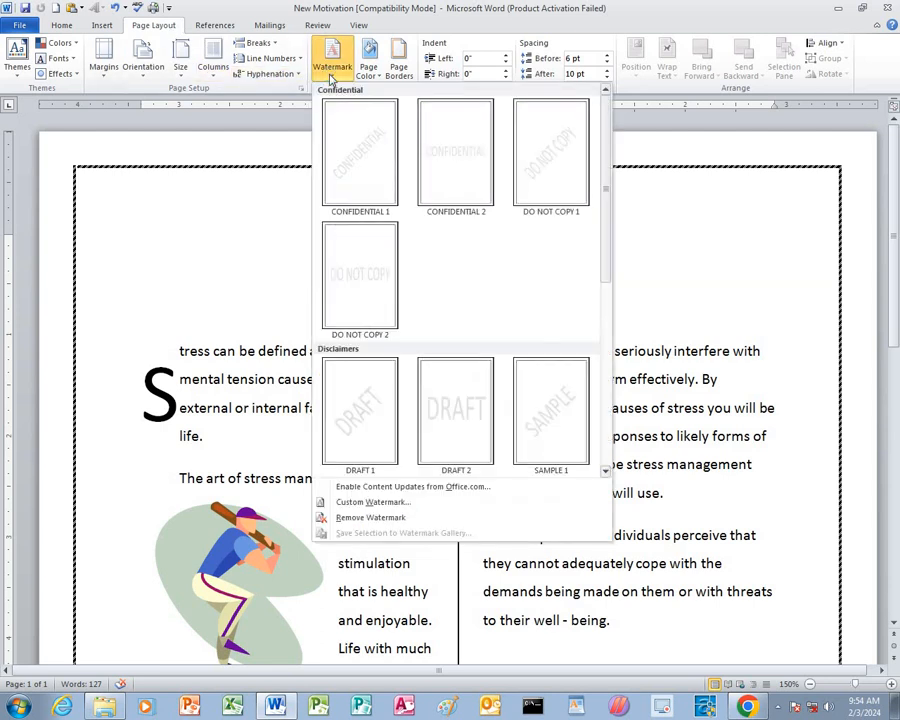
{"action": "left_click", "coordinate": [370, 503]}
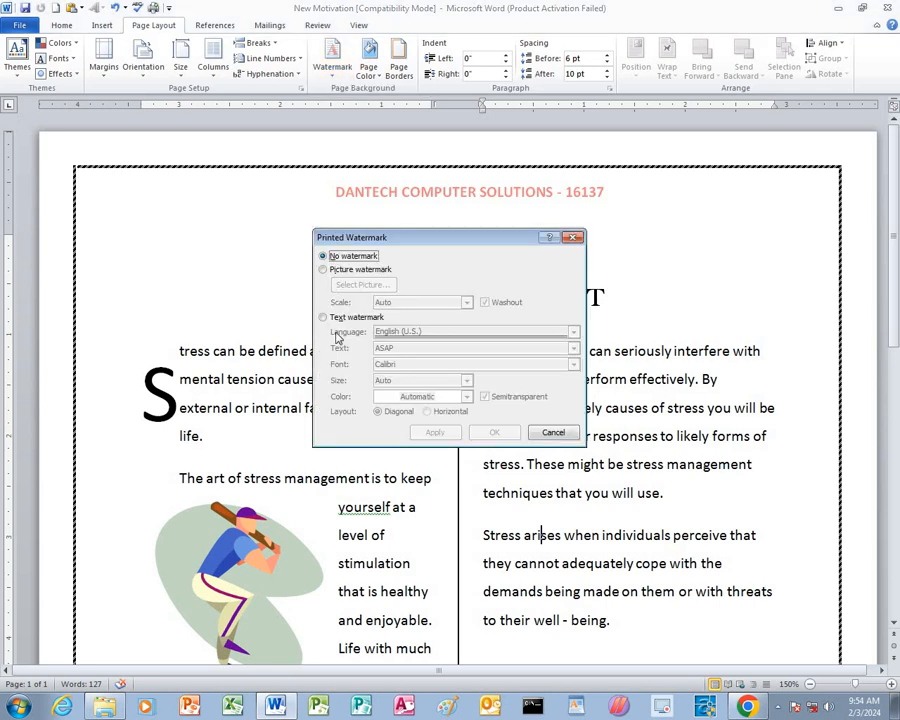
{"action": "left_click", "coordinate": [323, 317]}
{"action": "double_click", "coordinate": [402, 348]}
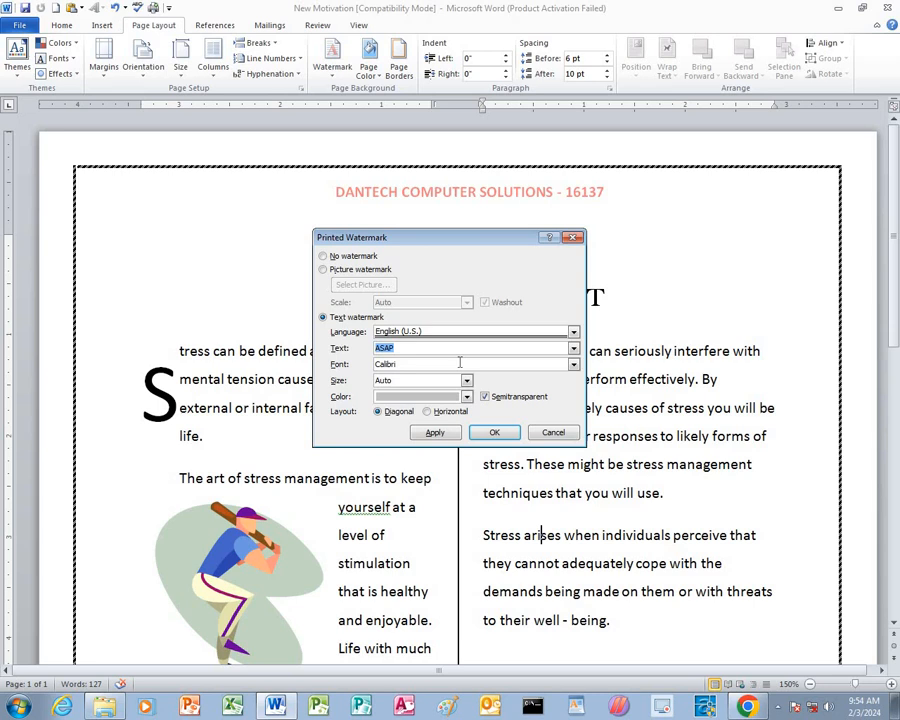
{"action": "type", "text": "d"}
{"action": "key", "text": "BackSpace"}
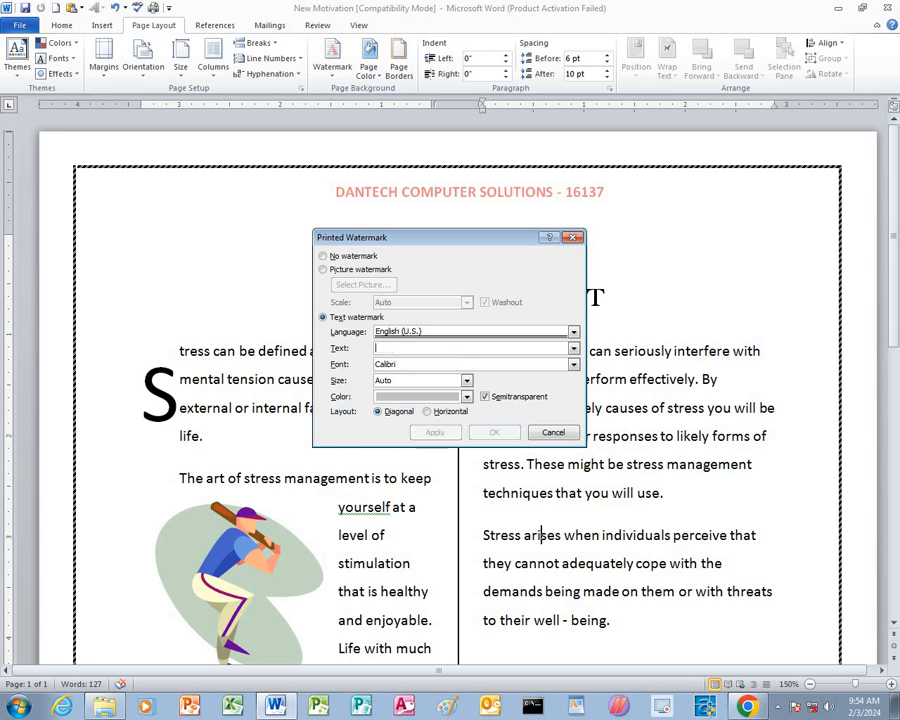
{"action": "type", "text": "DANT"}
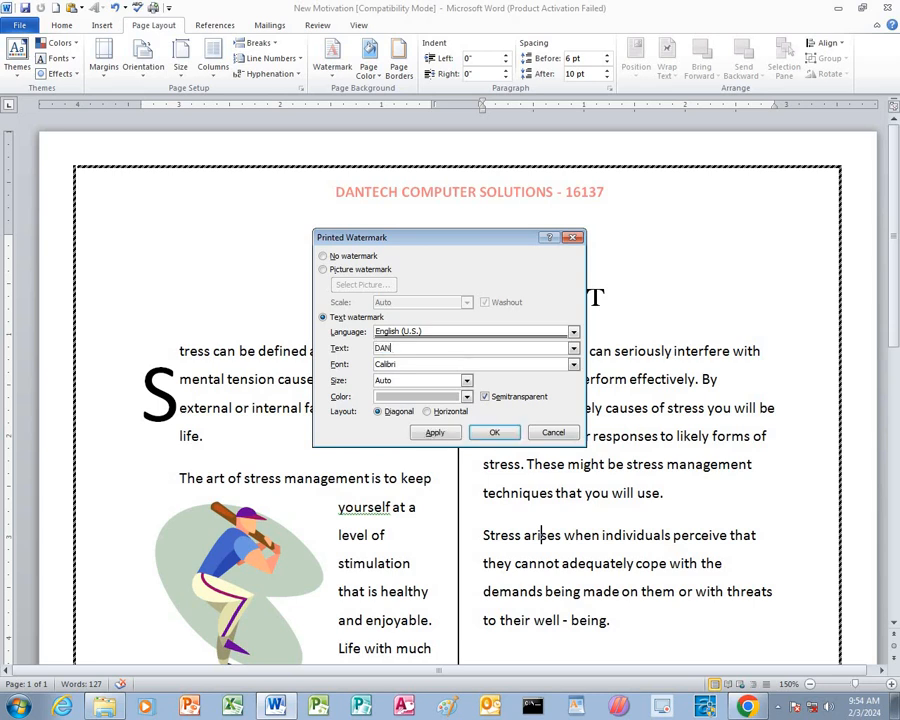
{"action": "type", "text": "ECH C"}
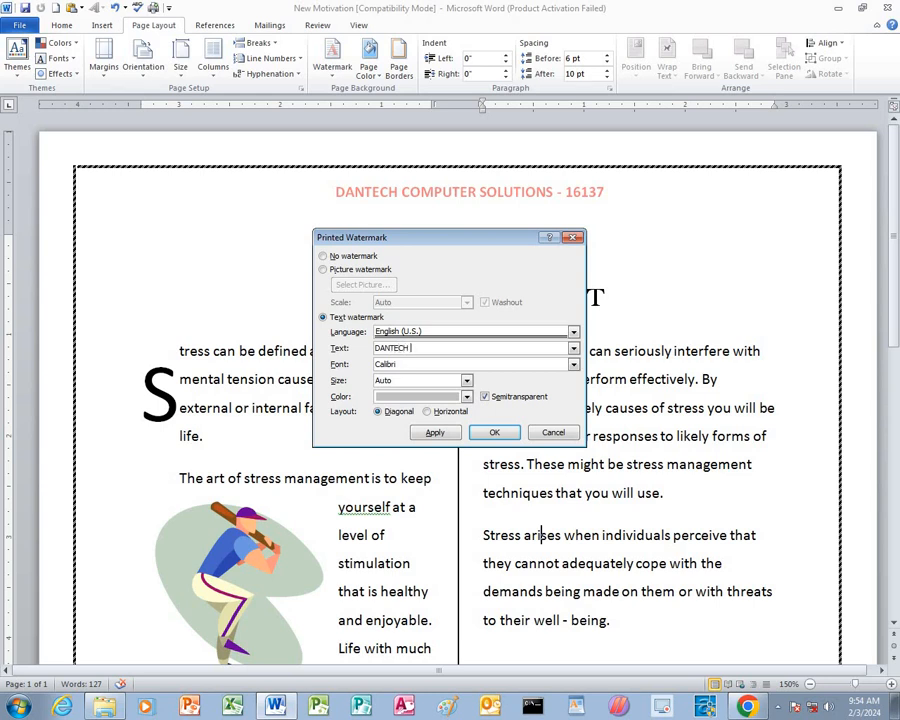